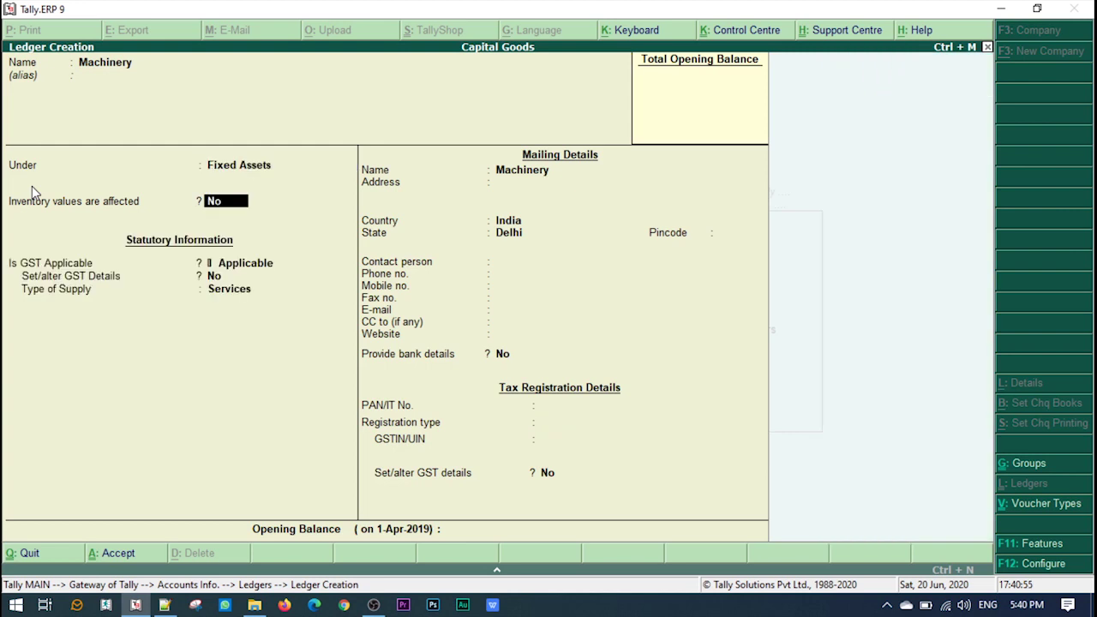
Step: Enable GST details for the Machinery ledger, with description Machinery and HSN/SAC 45454545, keeping it as GST goods
key(Return)
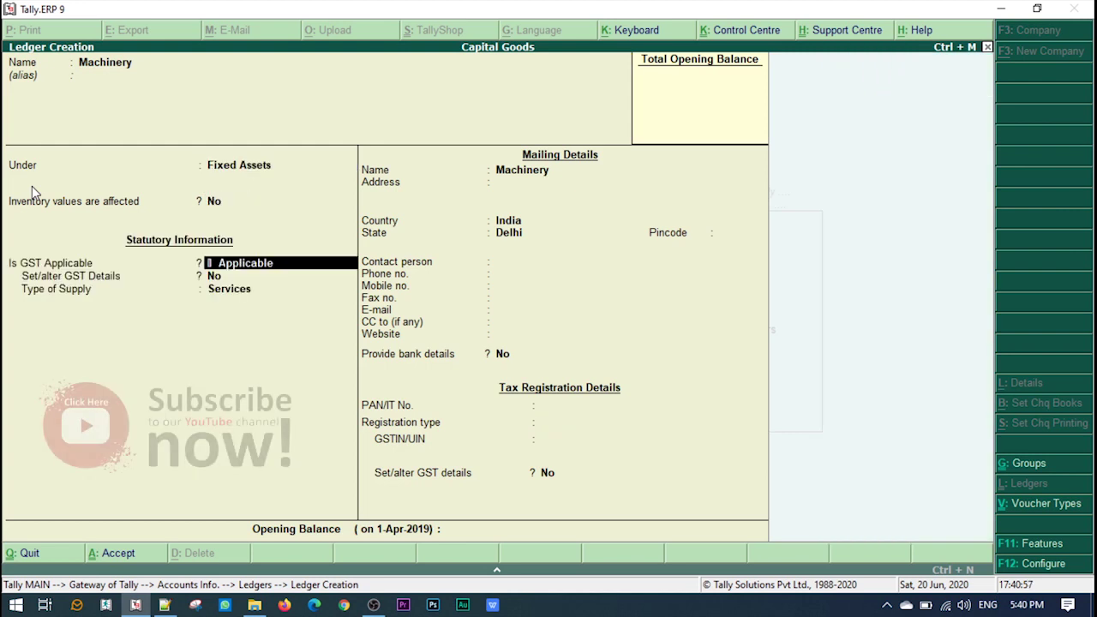
key(Return)
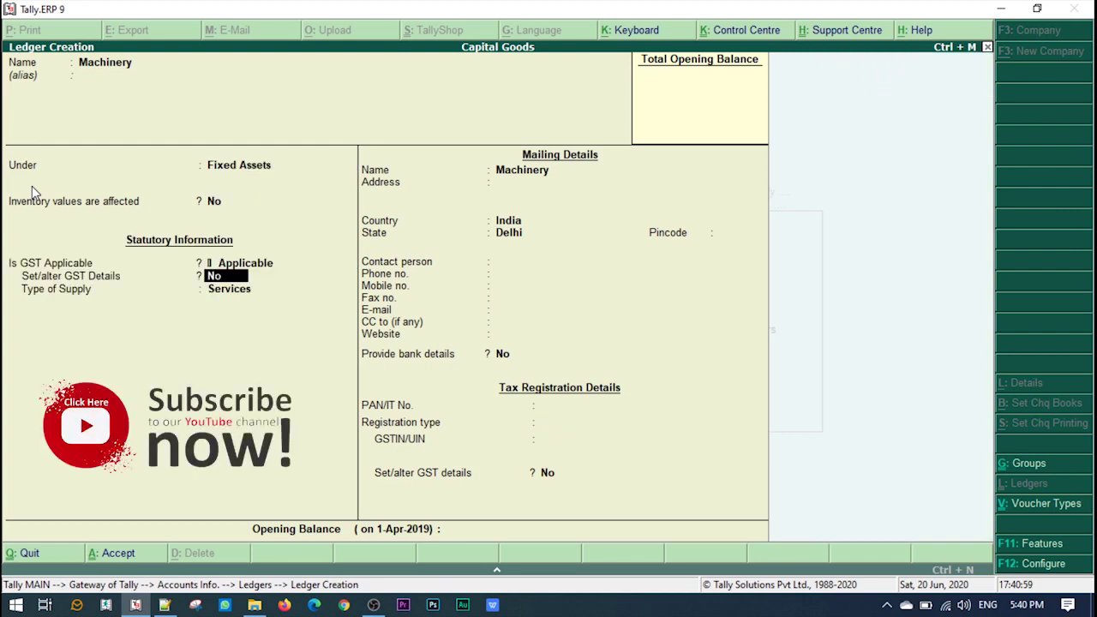
key(y)
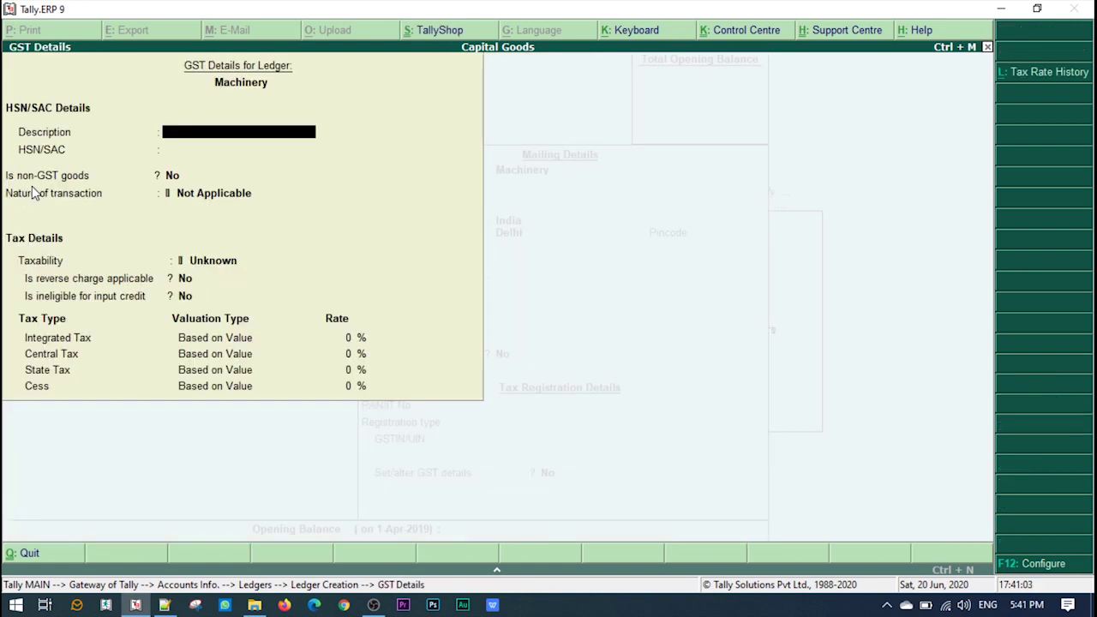
text(Machinery)
key(Return)
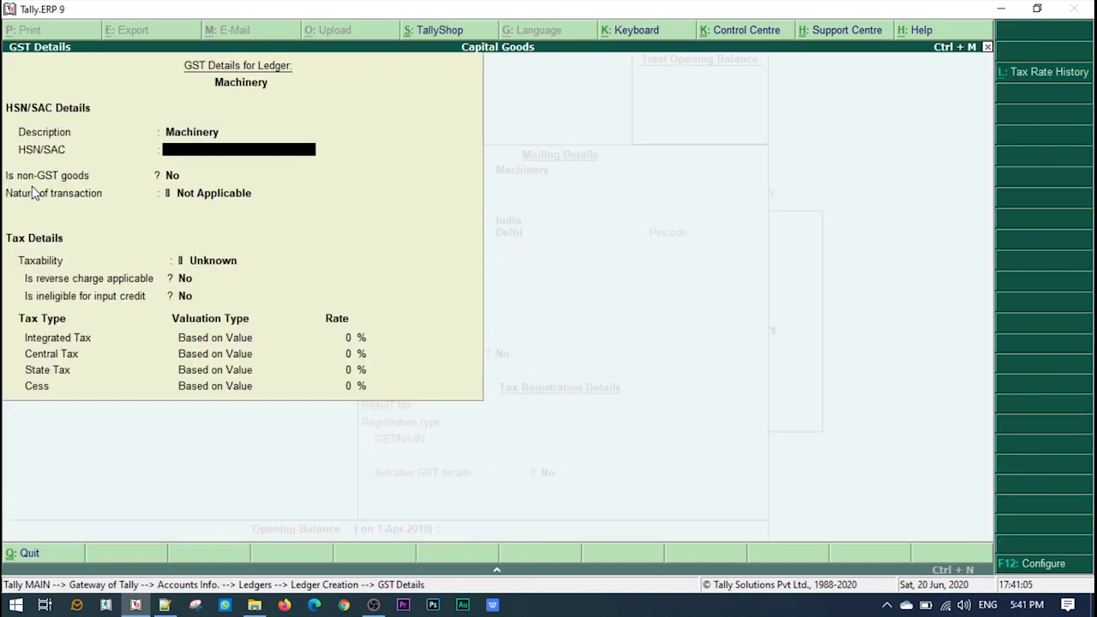
text(454545)
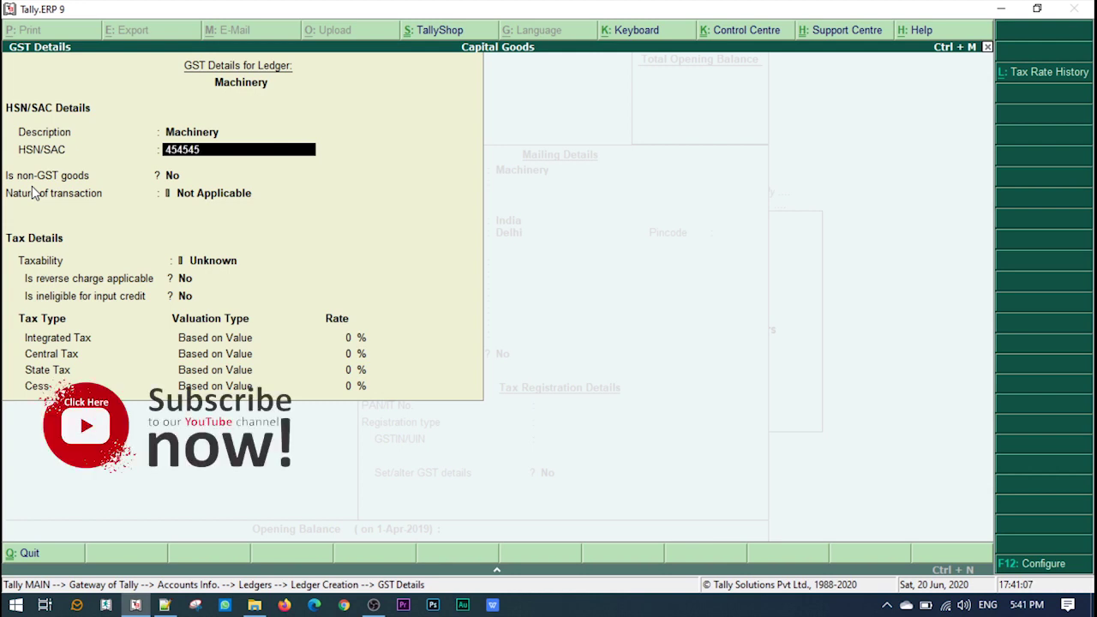
text(45)
key(Return)
key(Return)
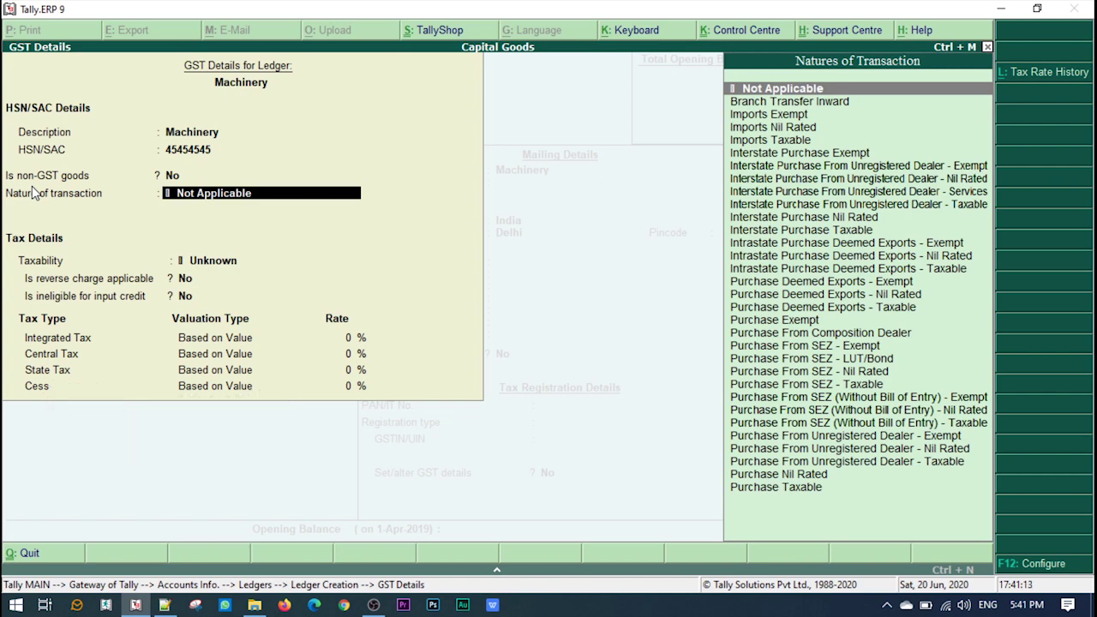
Step: Set the nature of transaction to Purchase Taxable and the nature of goods to Capital Goods
text(pu)
key(End)
key(Return)
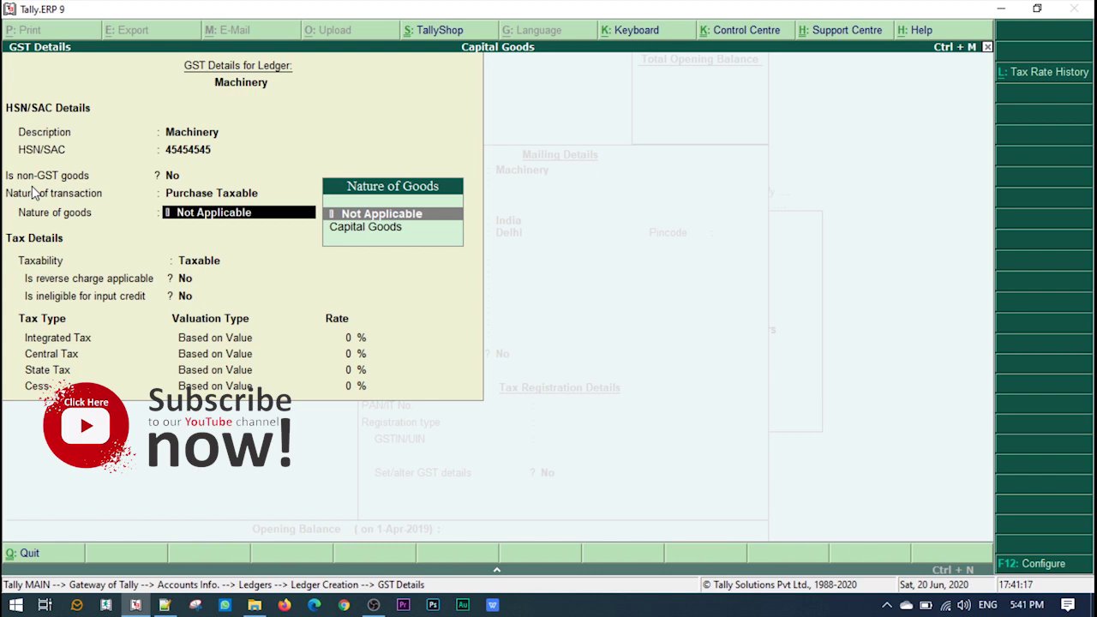
key(Down)
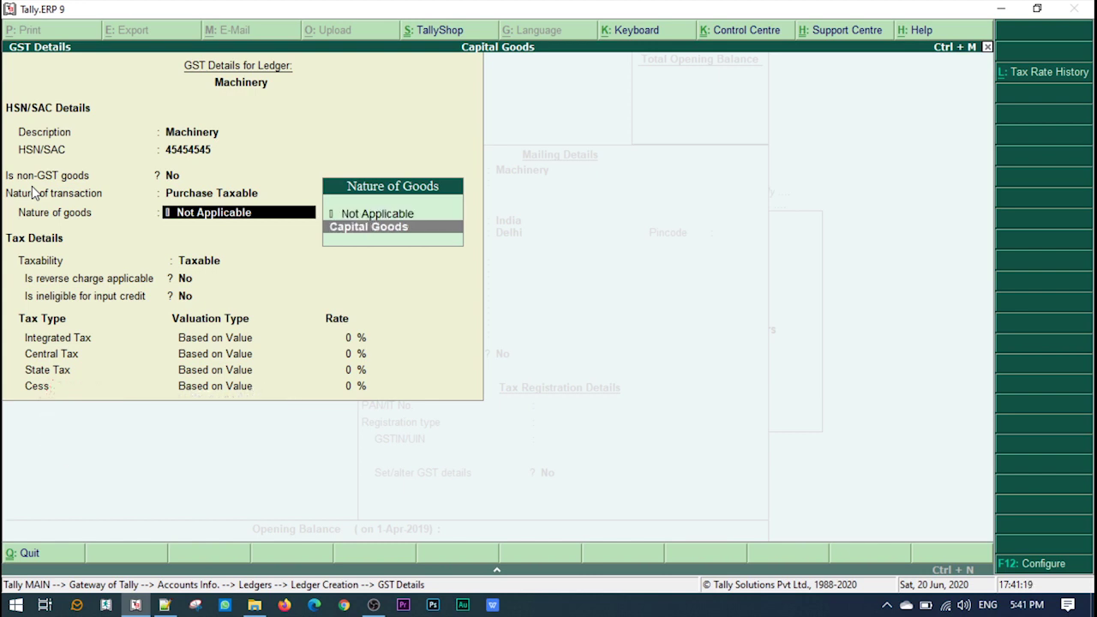
key(Return)
key(Return)
key(Return)
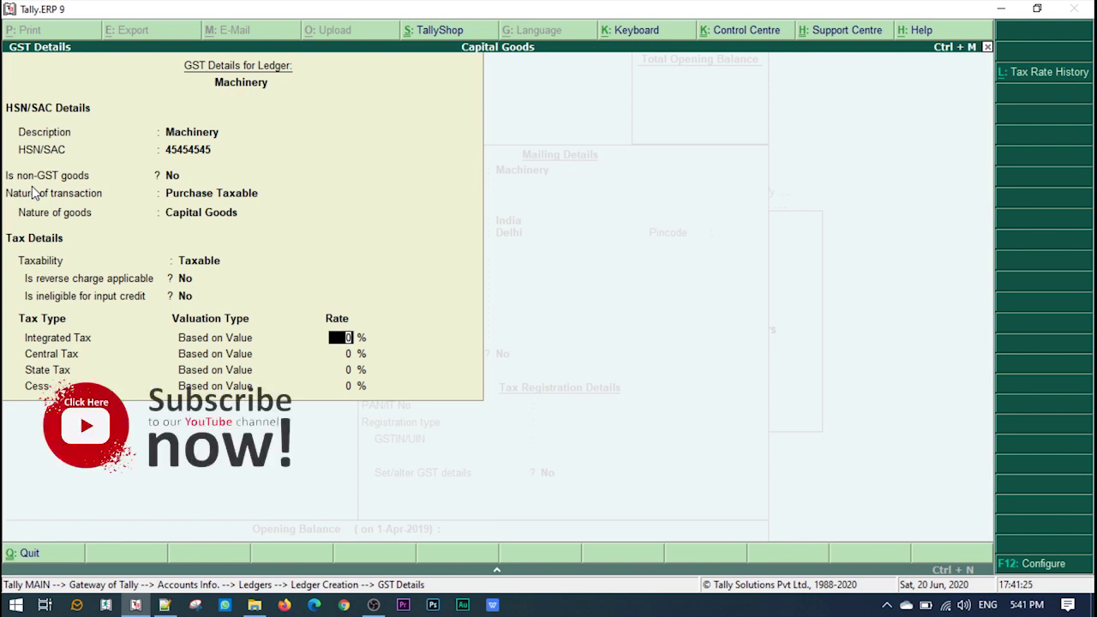
Step: Set the Integrated Tax rate to 18% and save the Machinery ledger's GST details
text(18)
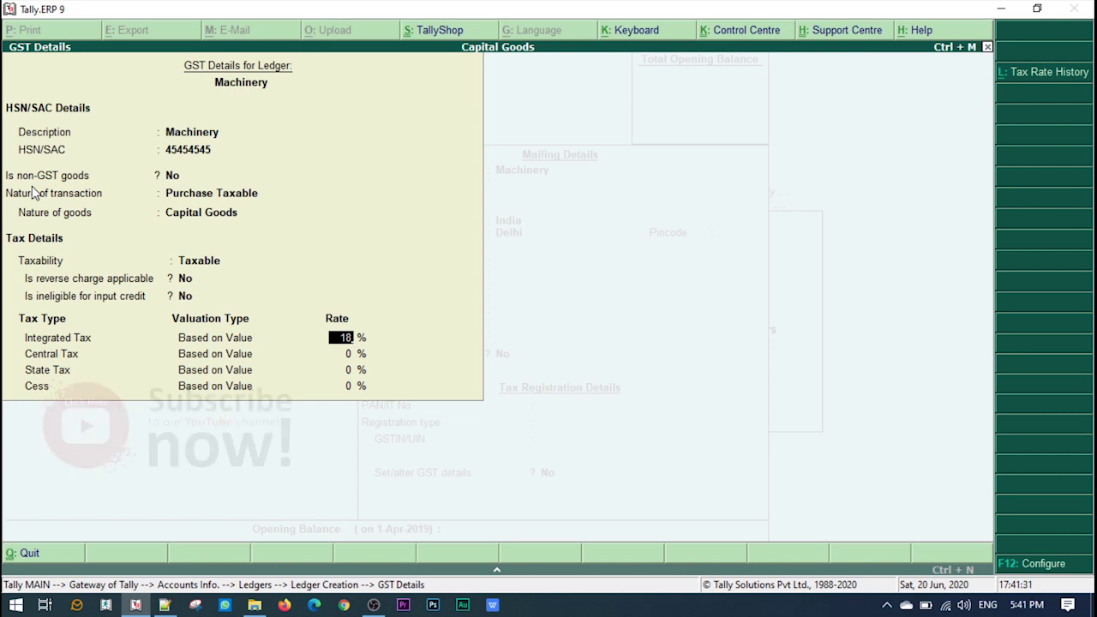
key(Return)
key(Return)
key(Return)
key(Return)
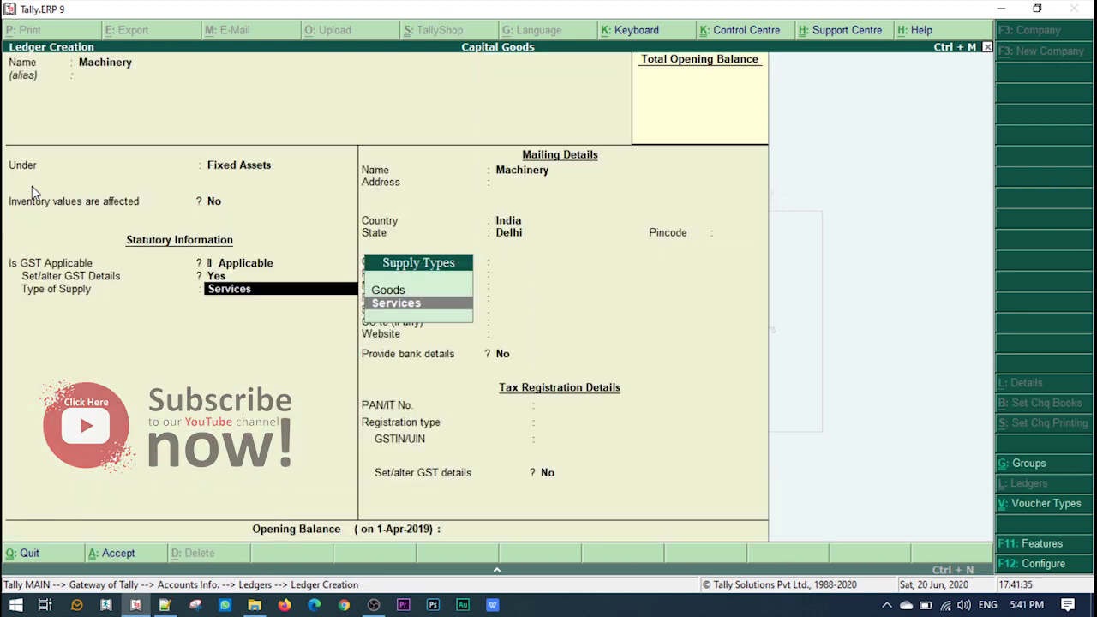
Step: Set the Machinery ledger's type of supply to Goods and save the ledger
key(Up)
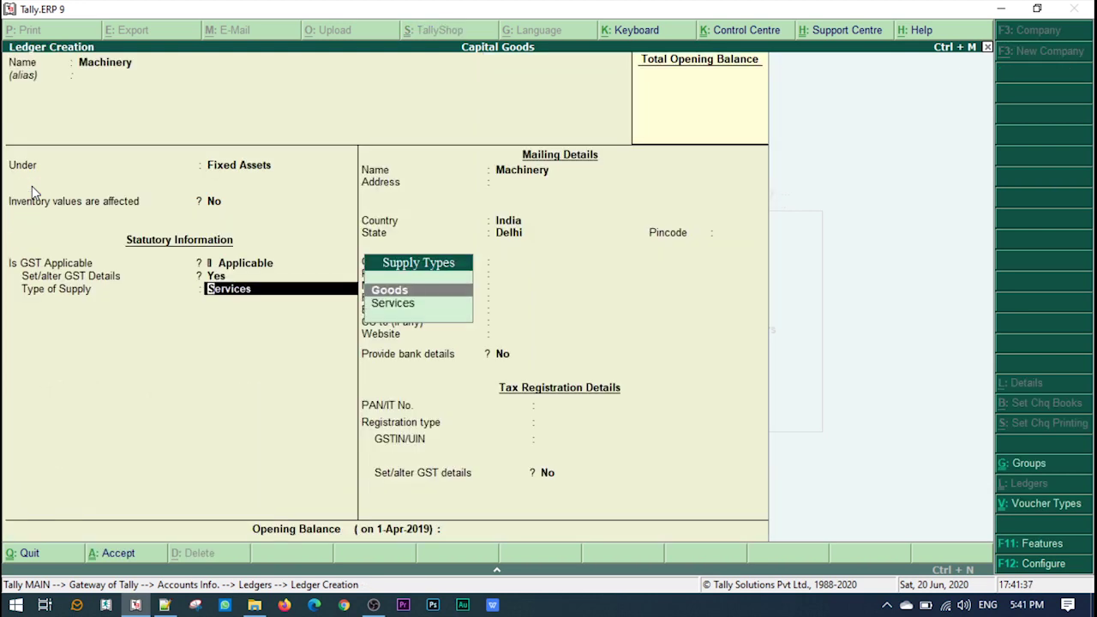
key(Return)
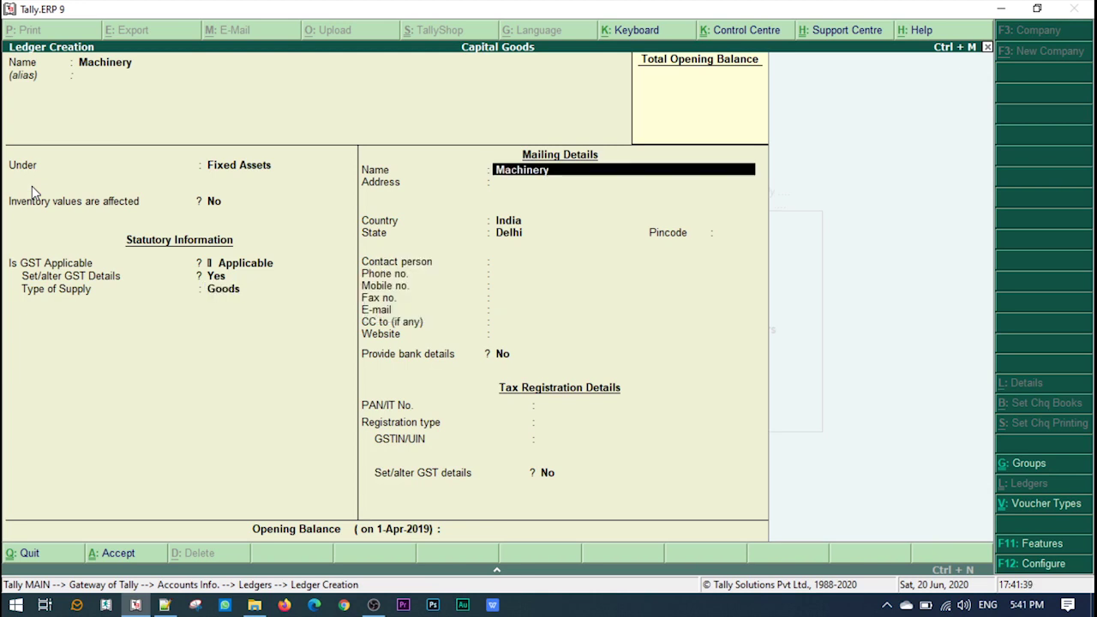
key(ctrl+a)
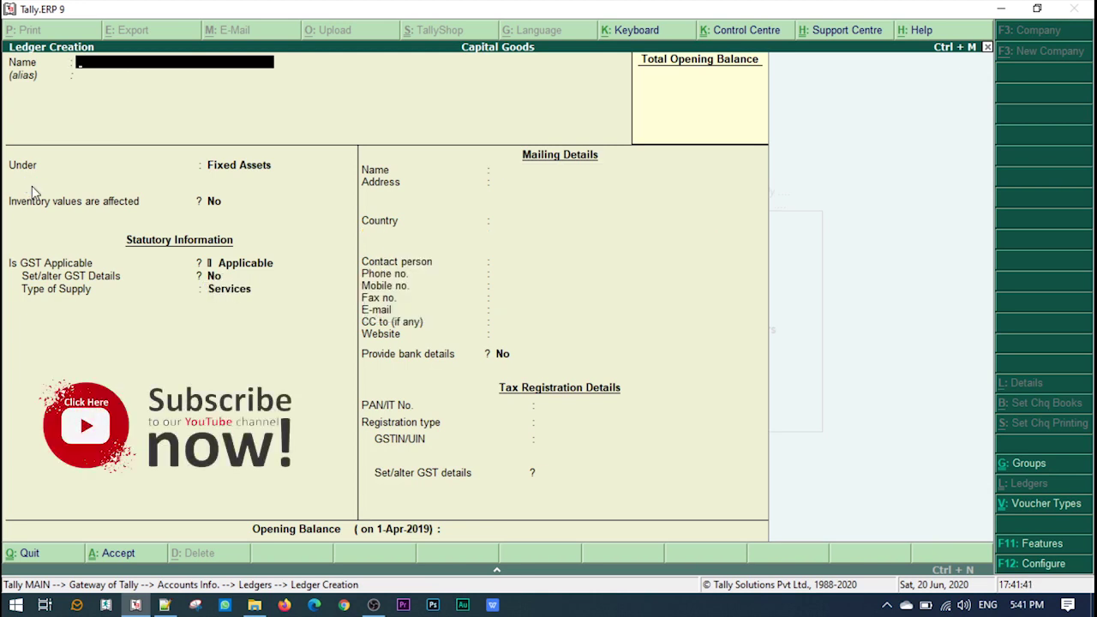
Step: Open the AV India Pvt. Ltd. ledger for alteration to review its group, state and GST registration, and leave it unchanged
key(Escape)
key(Down)
key(Down)
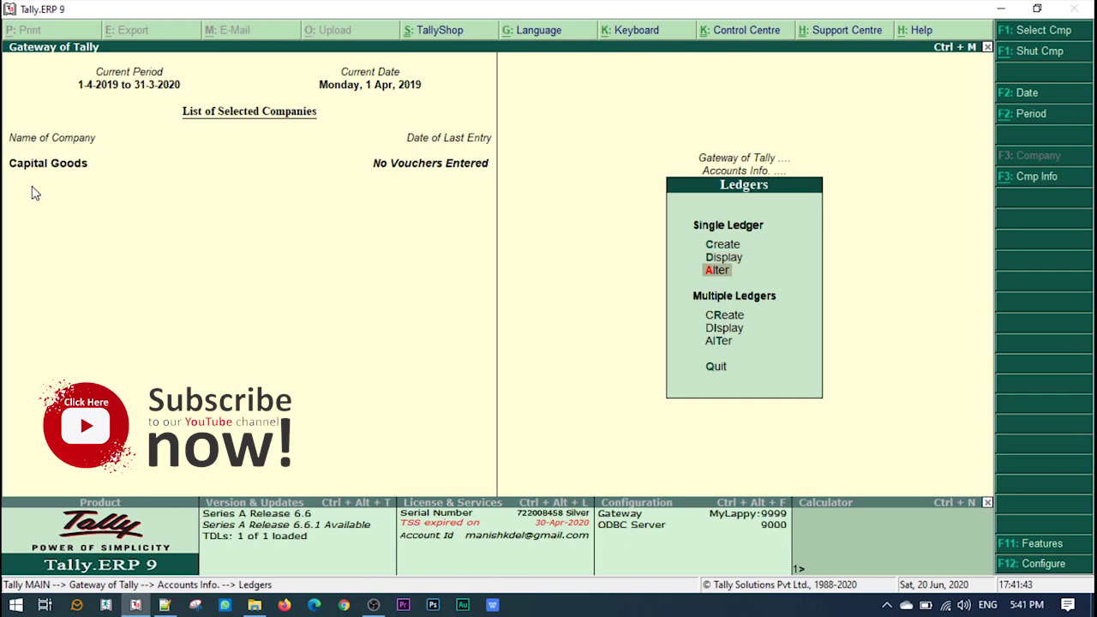
key(Return)
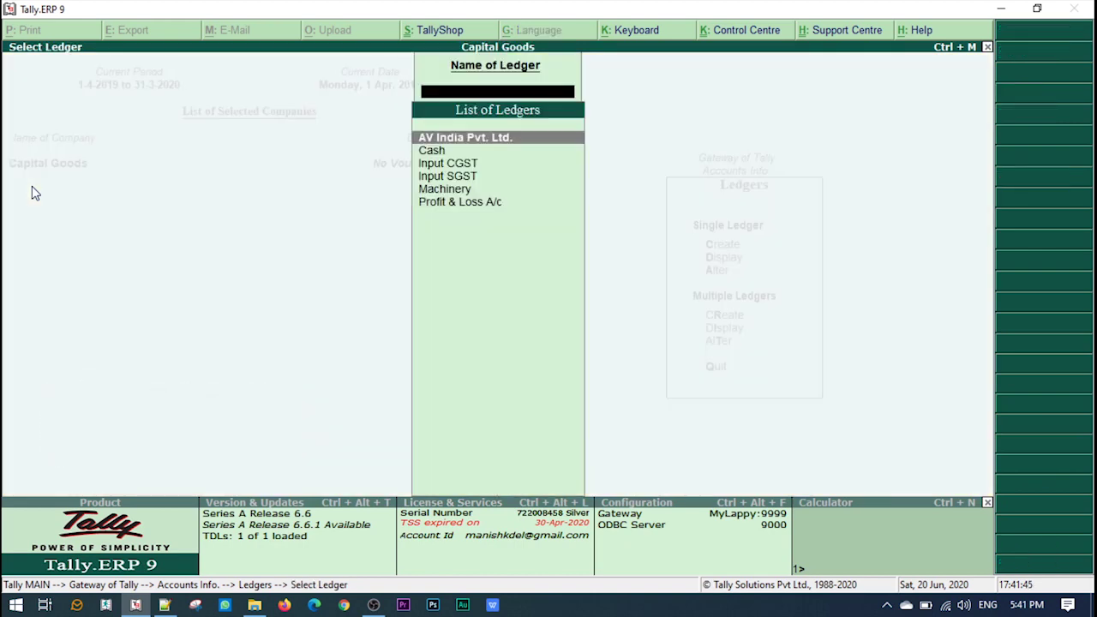
key(Return)
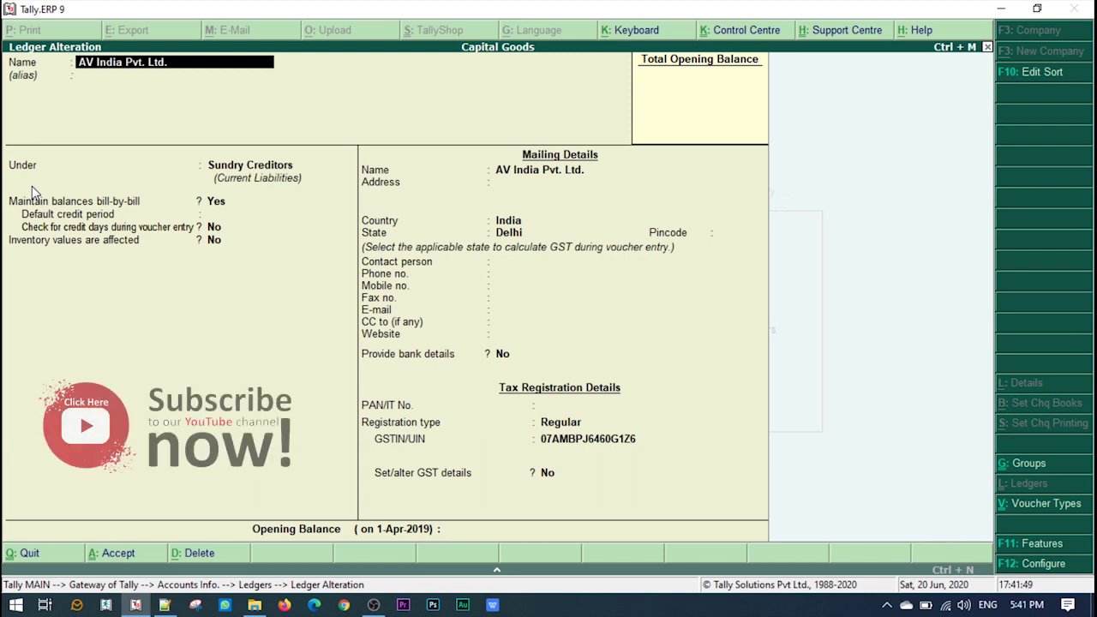
key(Escape)
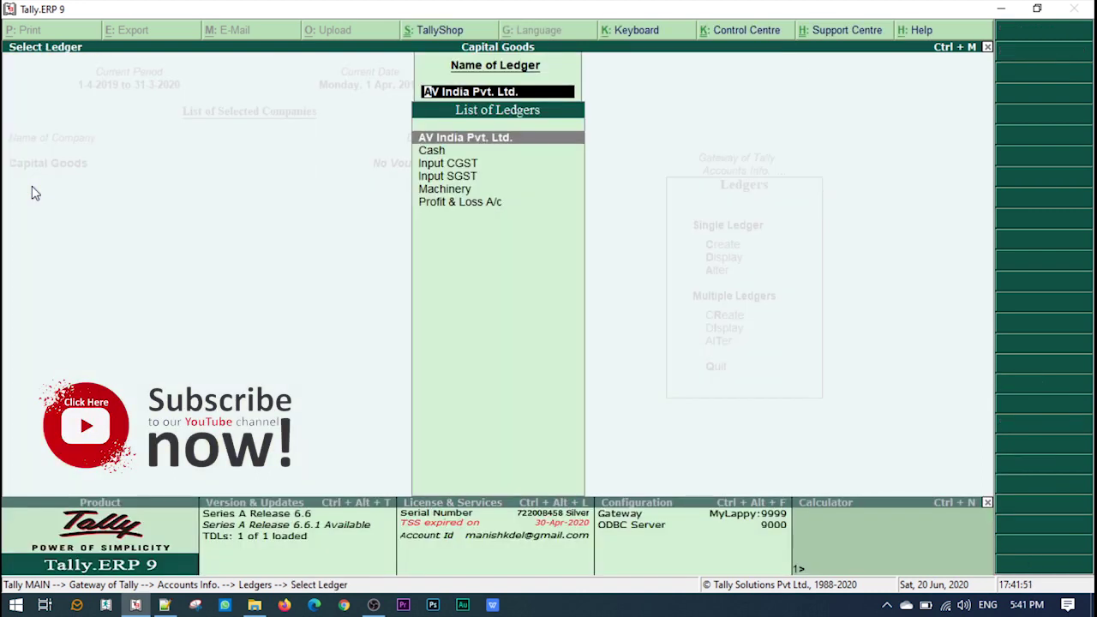
Step: Open the Input CGST ledger to review its group, duty type and tax type, and close it without changes
key(Down)
key(Down)
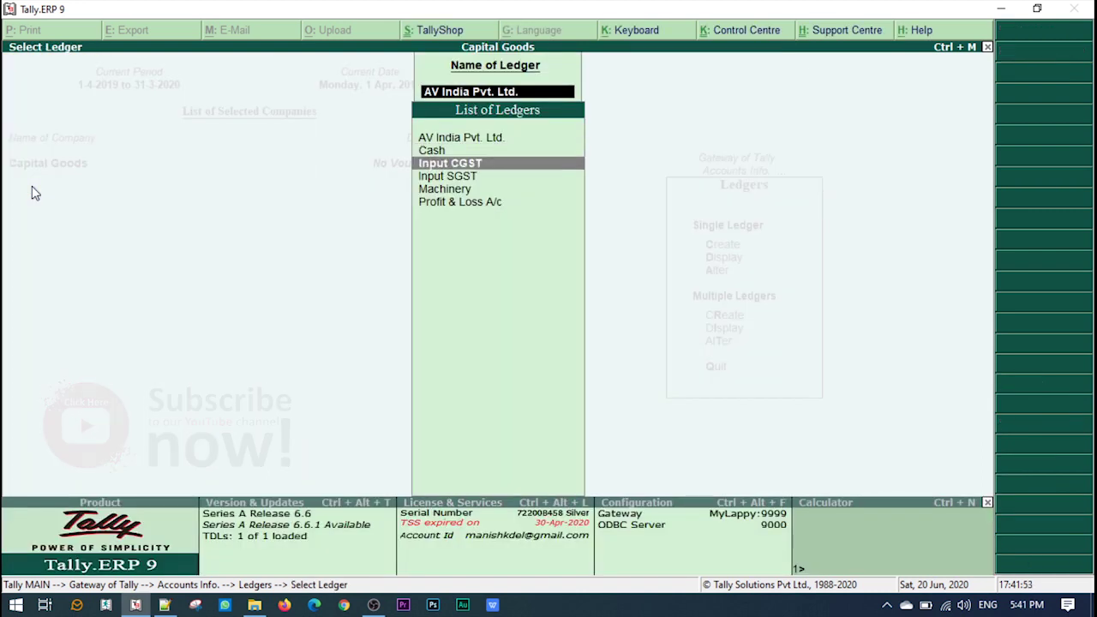
key(Return)
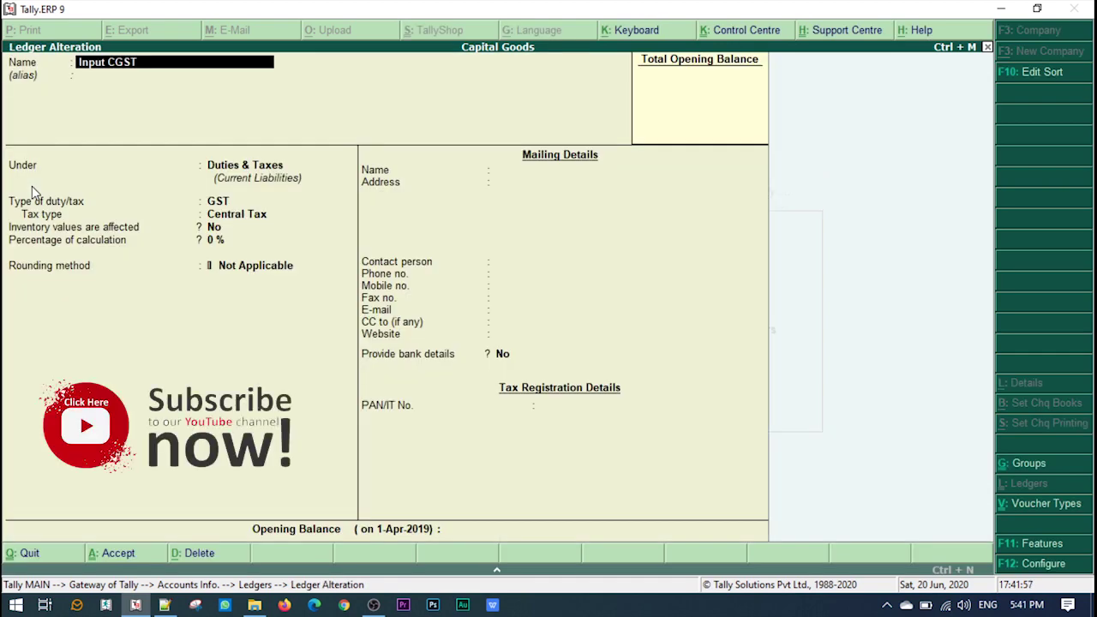
key(Escape)
Step: Open the Input SGST ledger and check its group, type of duty and tax type
key(Return)
key(Down)
key(Return)
key(Return)
key(Return)
key(Return)
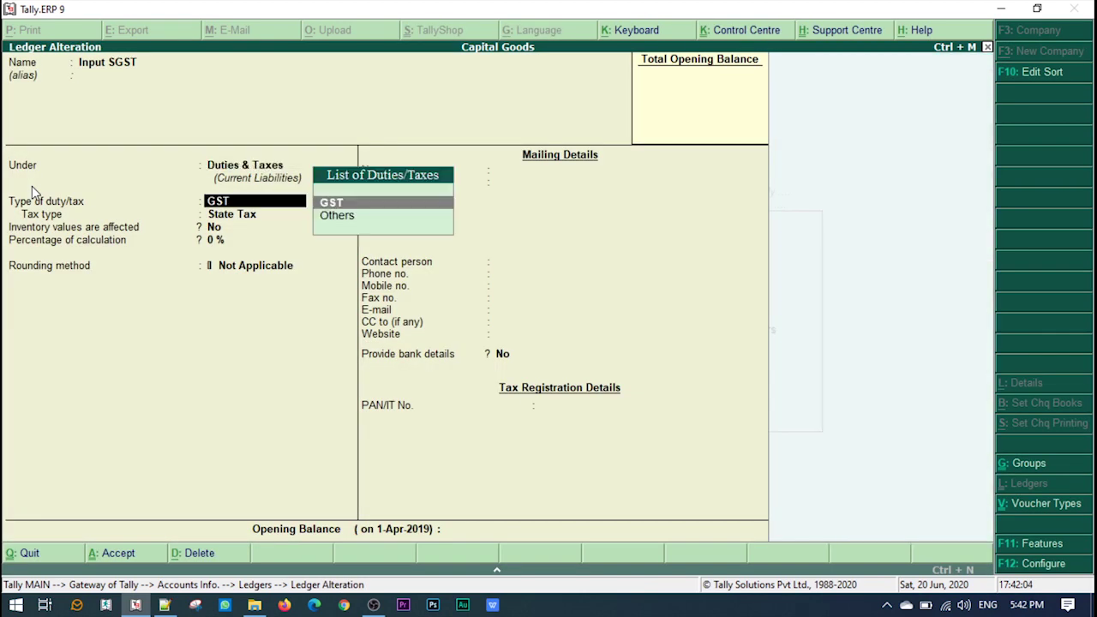
key(Return)
key(Return)
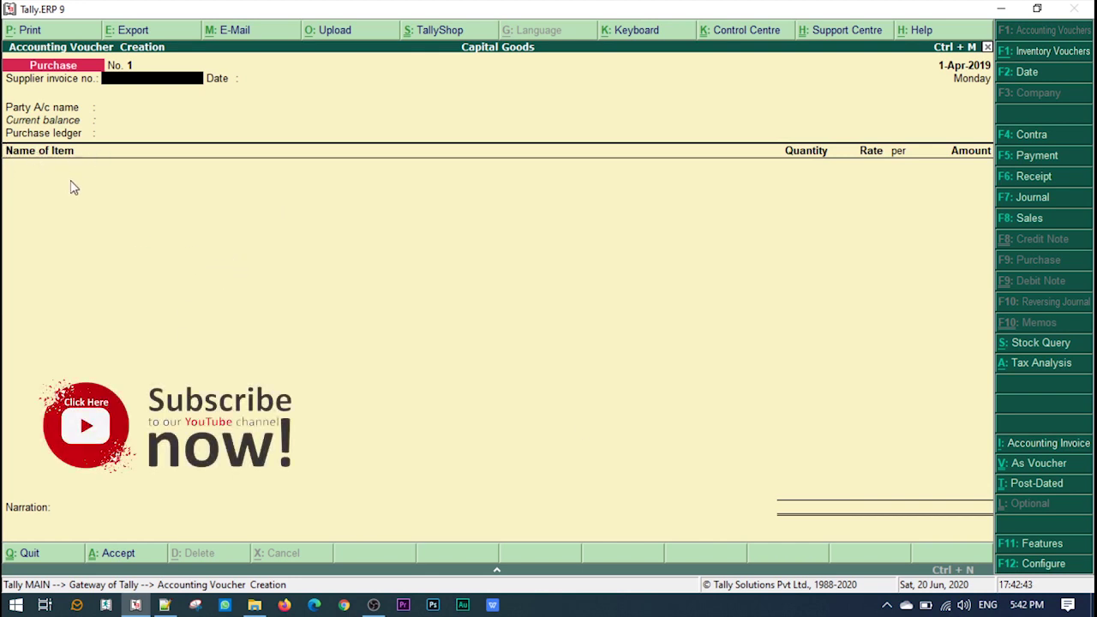
Step: Switch the purchase voucher to accounting invoice mode and enter supplier invoice 12 dated 1-Apr-2019 from AV India Pvt. Ltd
click(1037, 454)
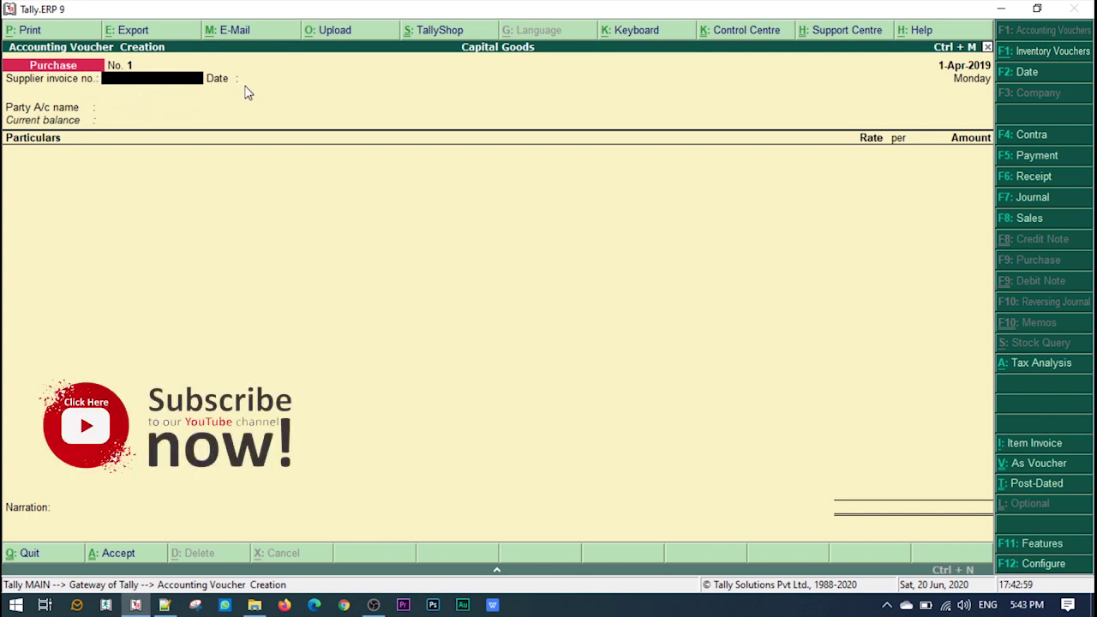
text(12)
key(Return)
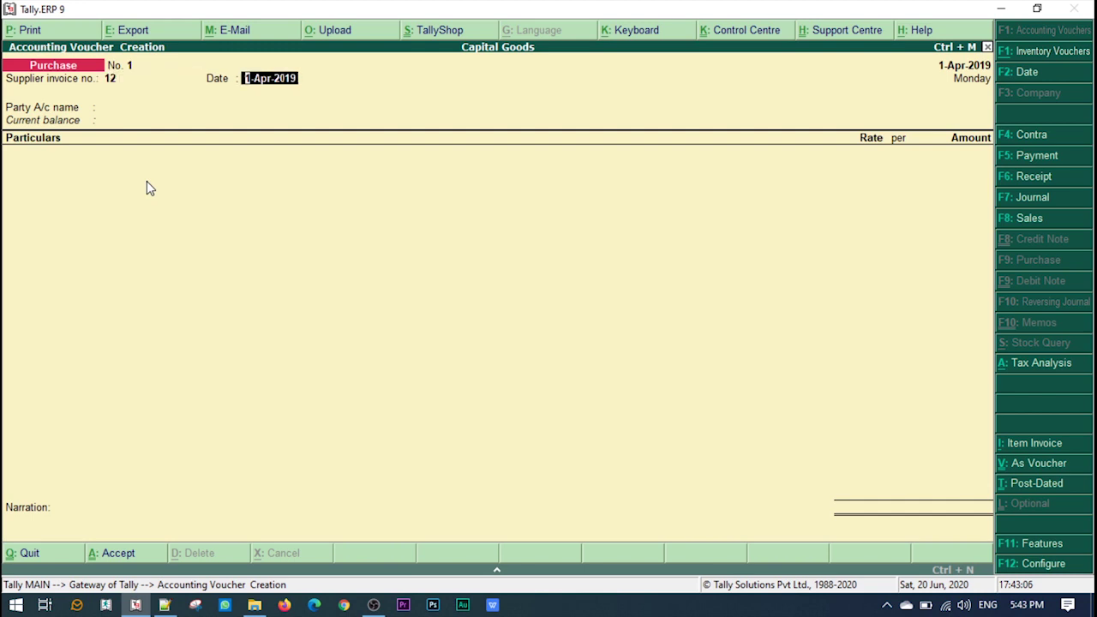
key(Return)
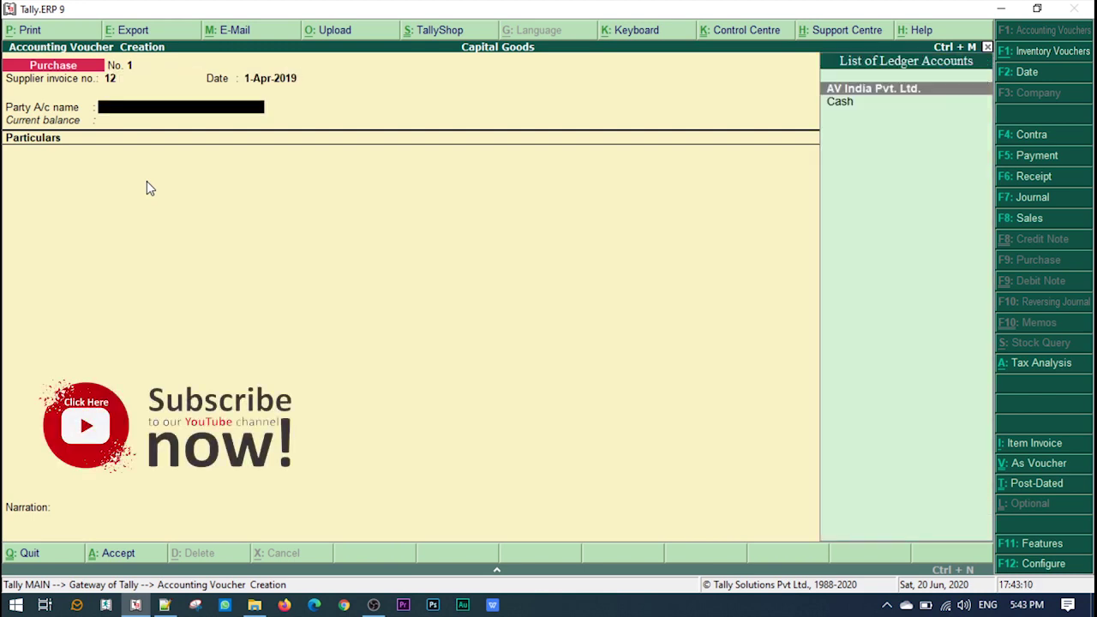
key(Return)
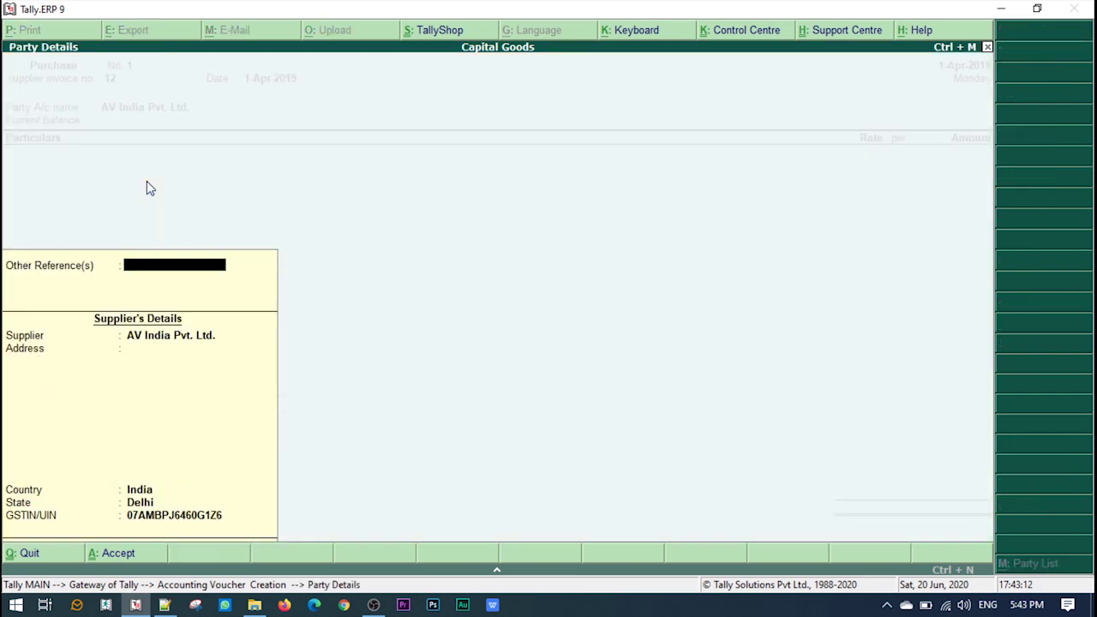
key(Return)
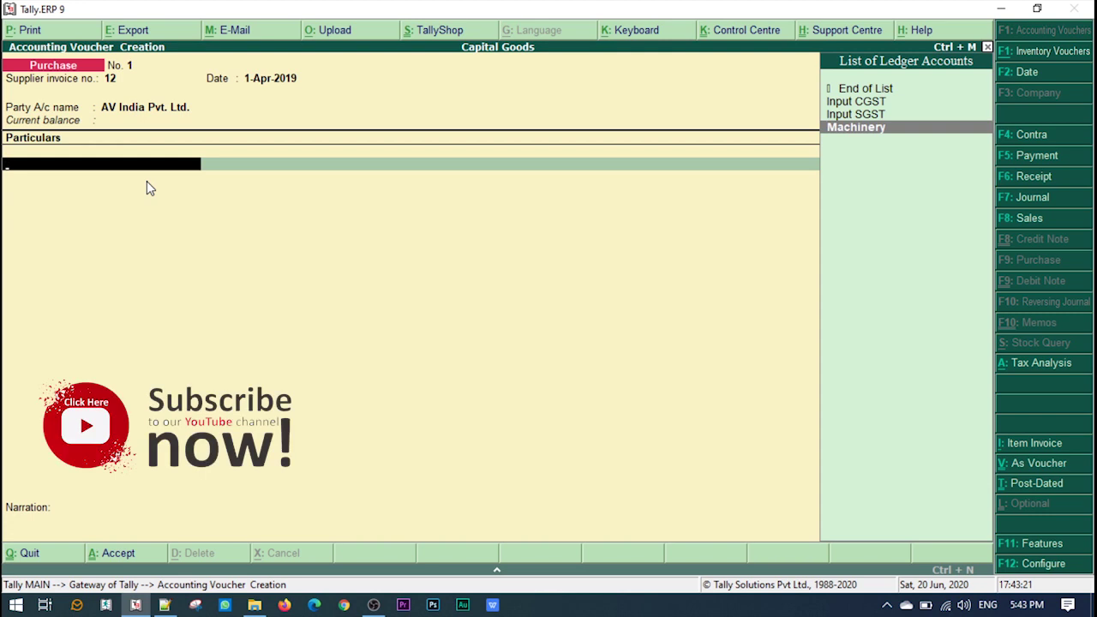
Step: Add the Machinery ledger to the purchase voucher with an amount of 5,00,000
key(Return)
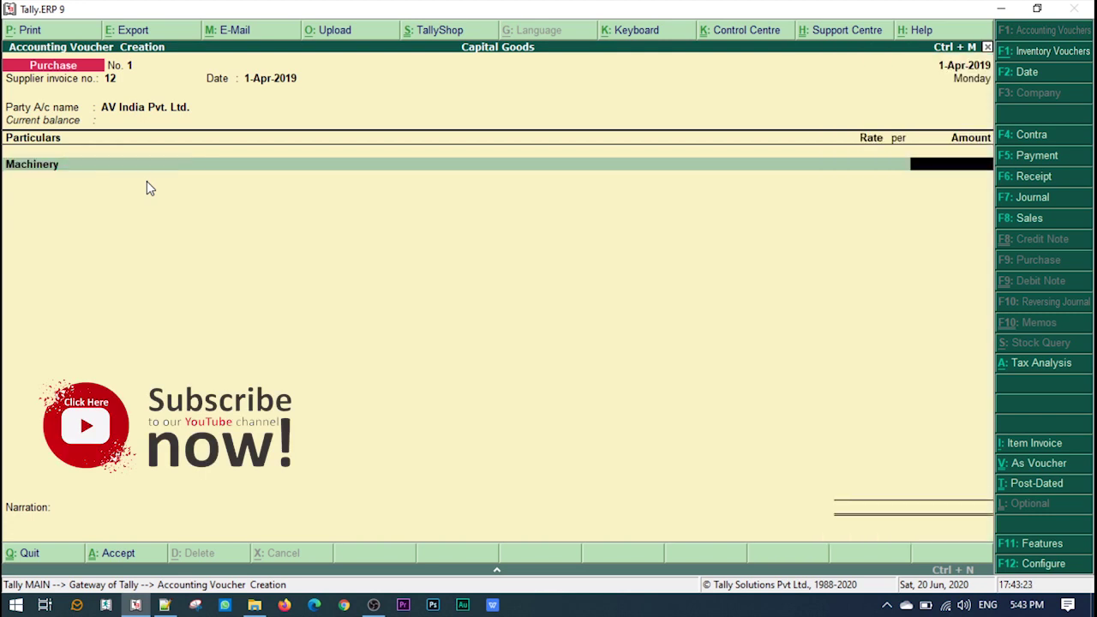
text(5)
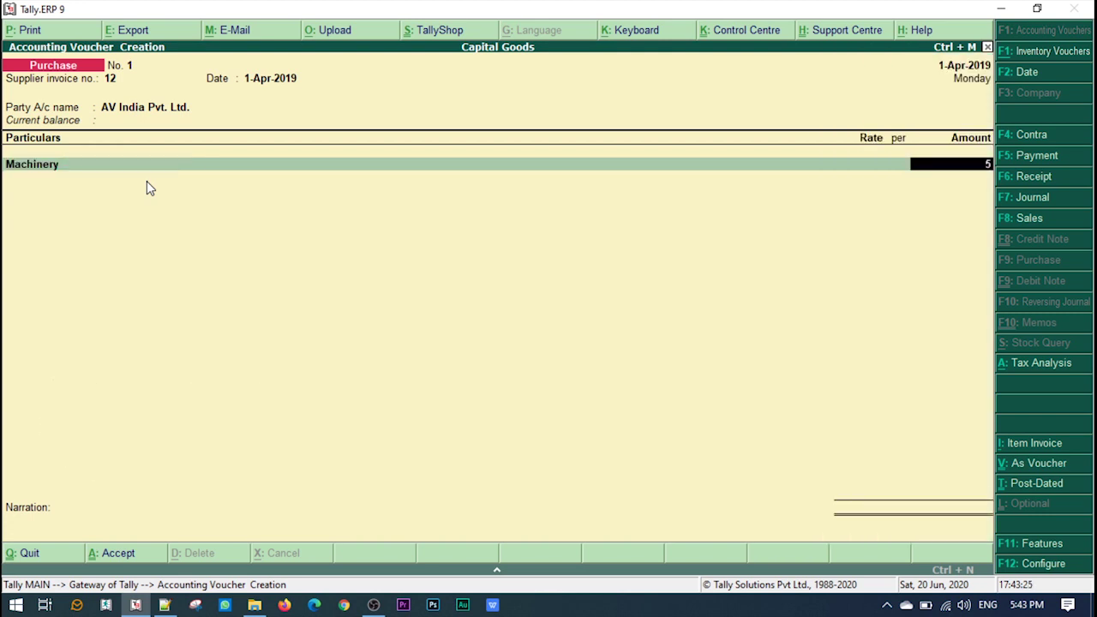
text(,00,000)
key(Return)
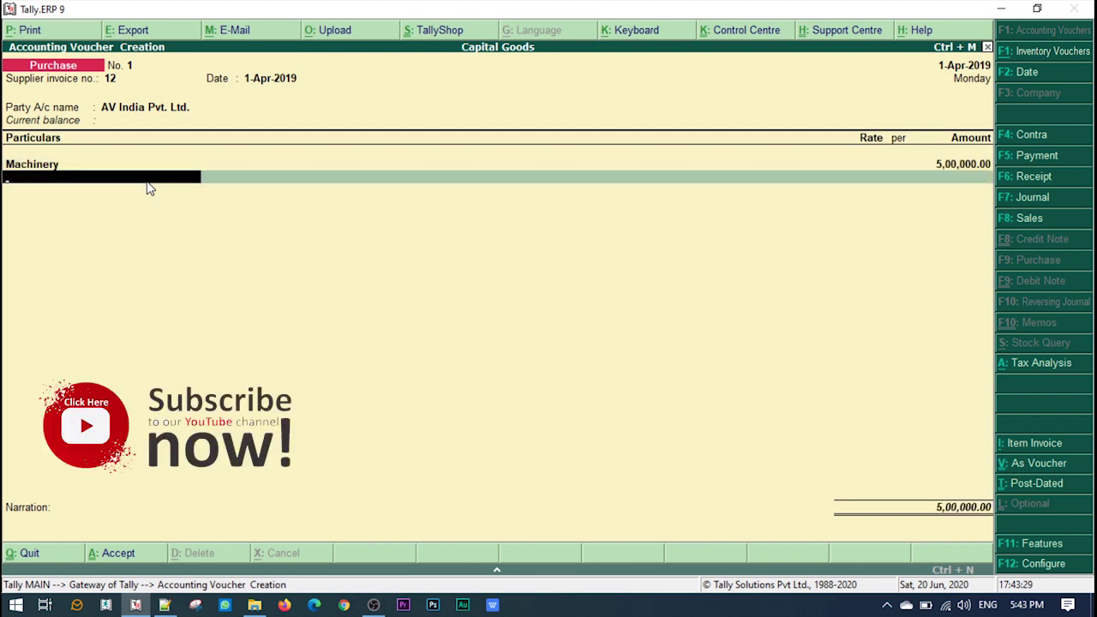
Step: Add the Input CGST and Input SGST lines with their calculated amounts and save the purchase voucher
text(In)
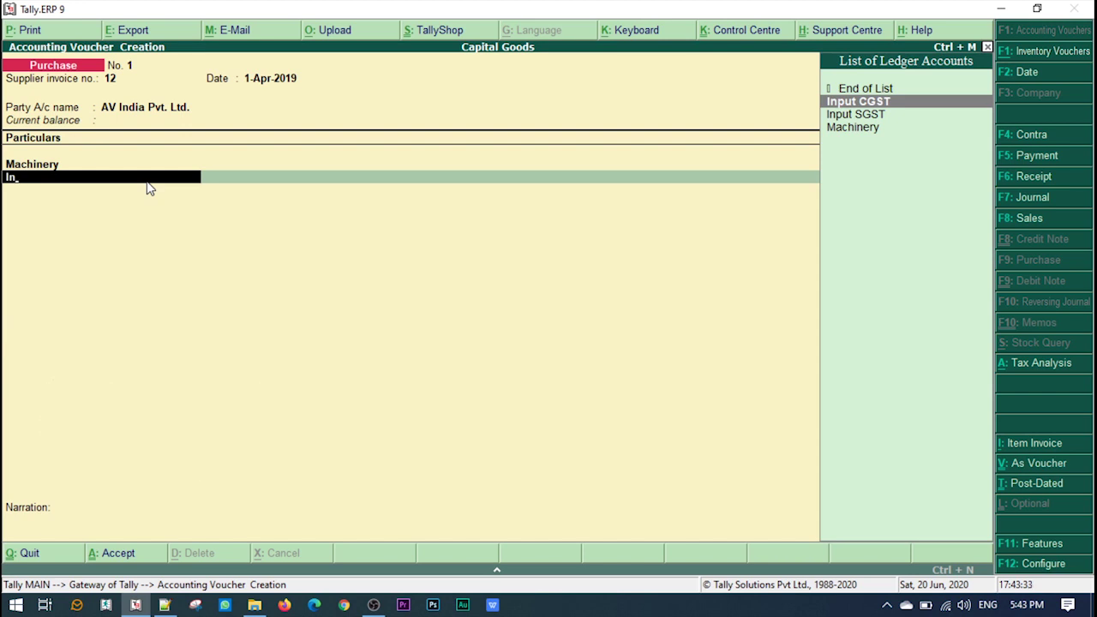
key(Return)
key(Return)
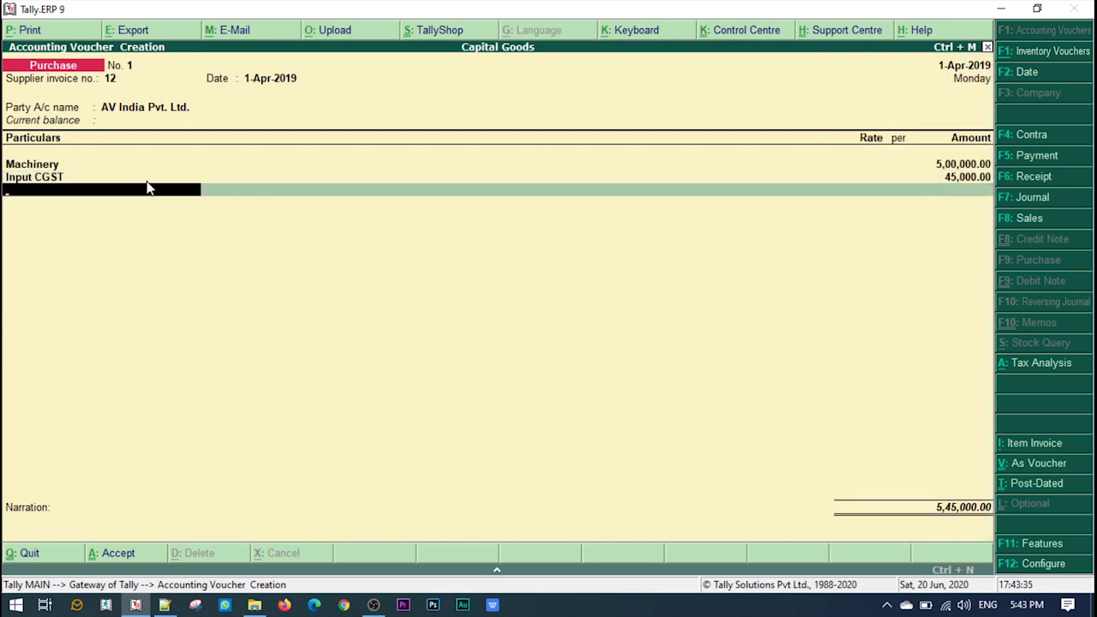
key(Down)
key(Down)
key(Return)
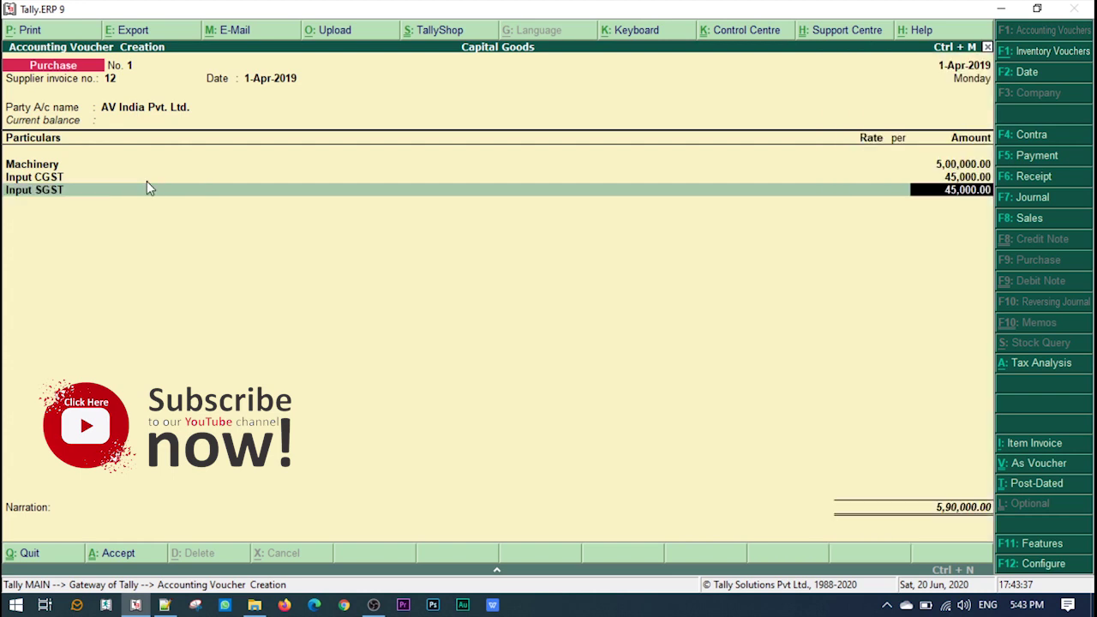
key(Return)
key(Return)
key(Return)
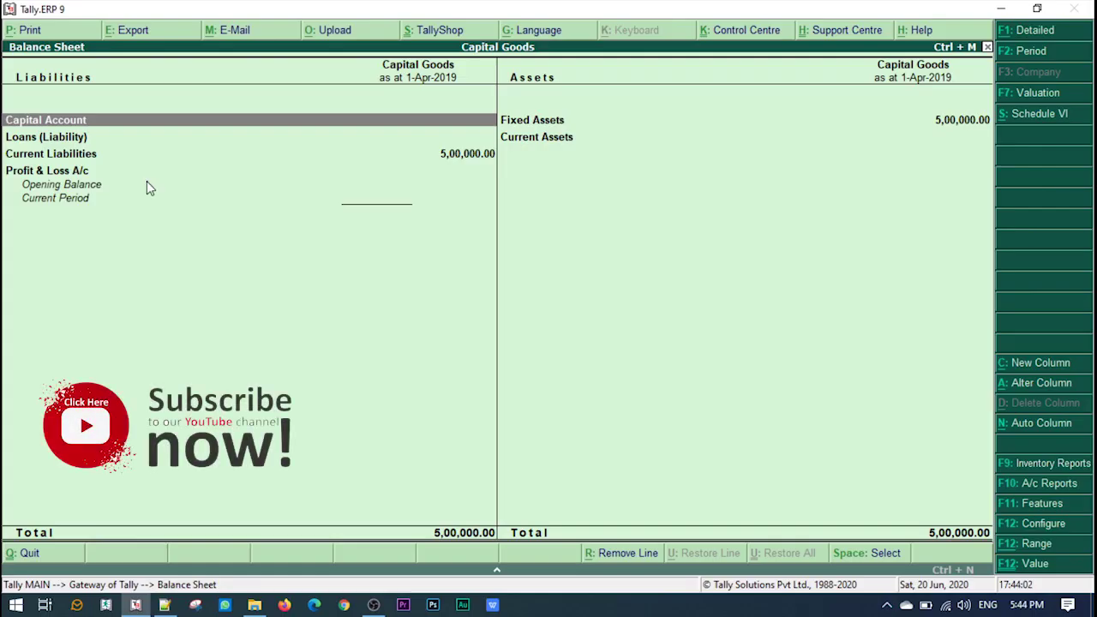
Step: Show the Balance Sheet in detailed form to examine the fixed assets, duties and creditors
key(alt+F1)
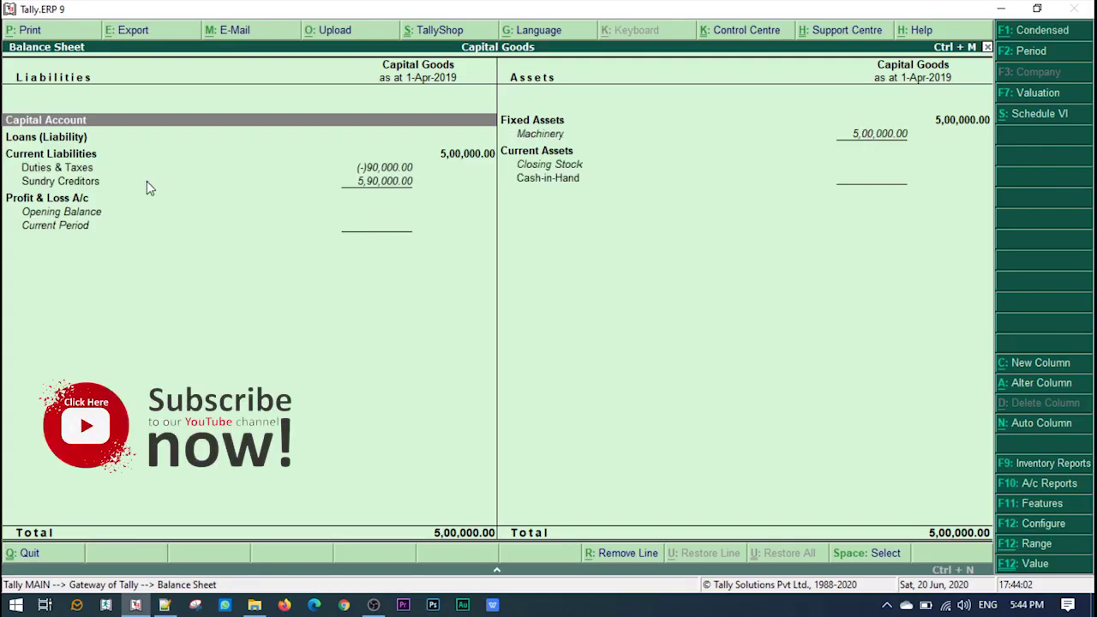
Step: Examine the Machinery entry under Fixed Assets and the Sundry Creditors and Duties & Taxes entries under Current Liabilities
key(Right)
key(Down)
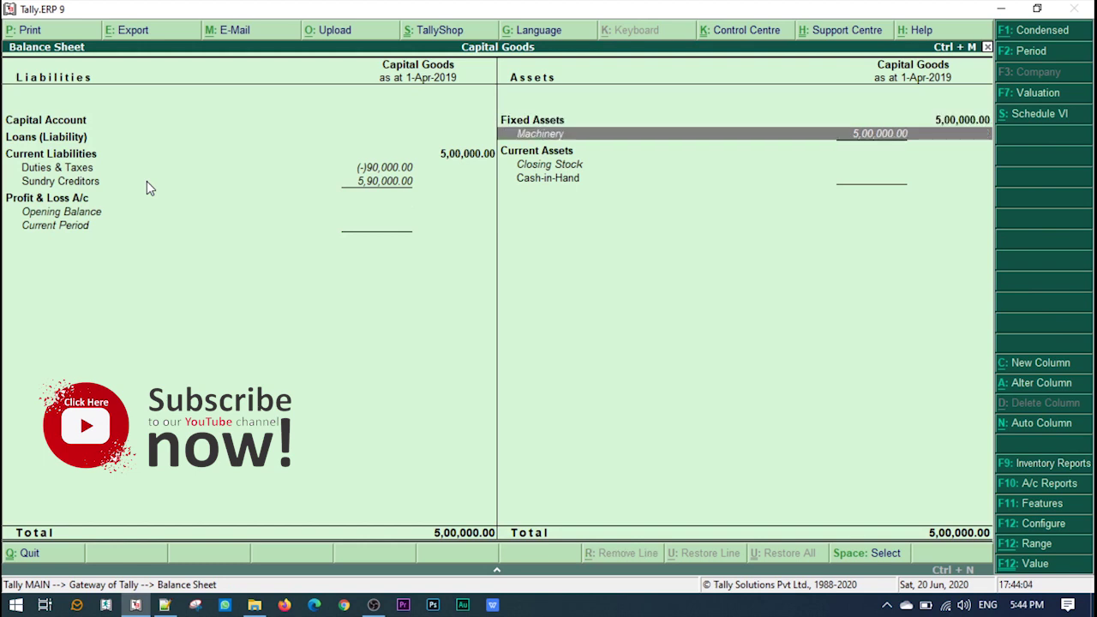
key(Left)
key(Down)
key(Down)
key(Down)
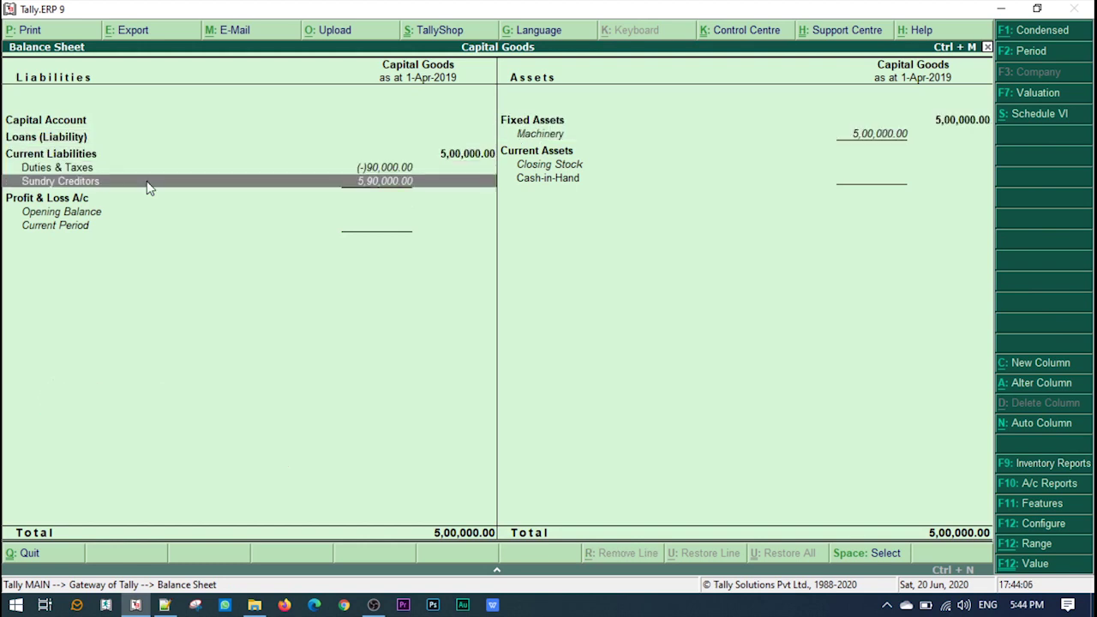
key(Up)
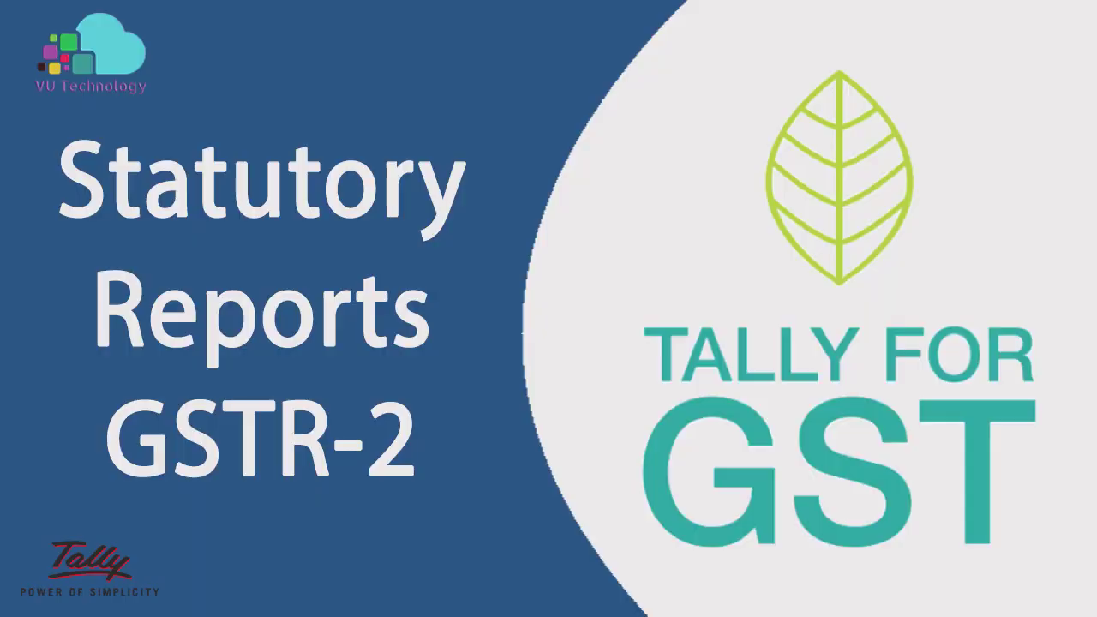
Step: Leave the Balance Sheet and open the GSTR-2 report among the GST statutory reports
key(Up)
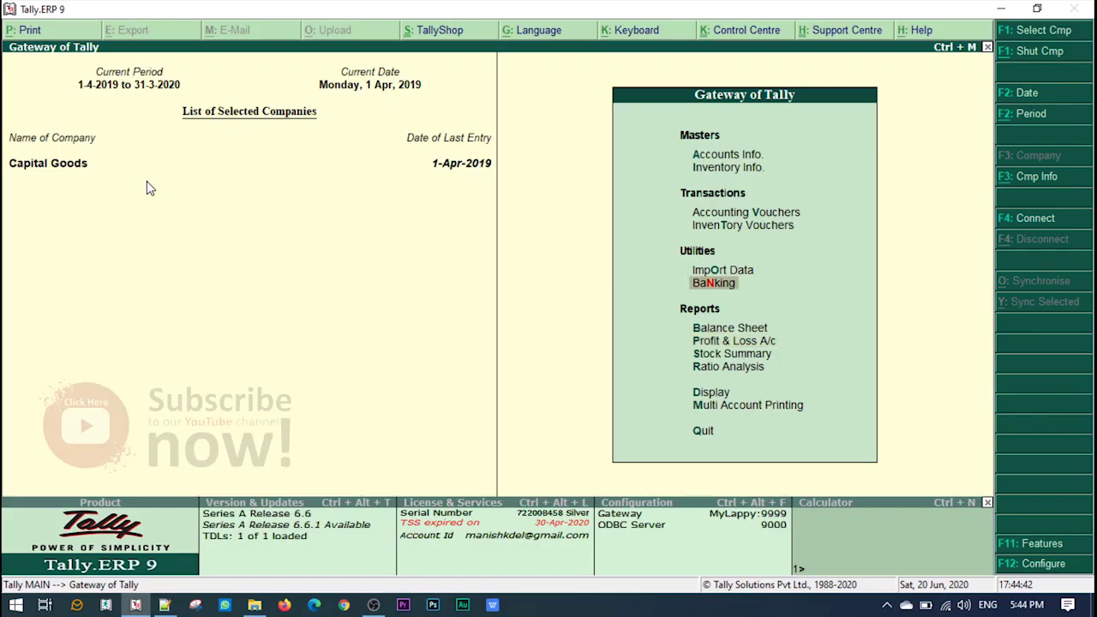
key(Up)
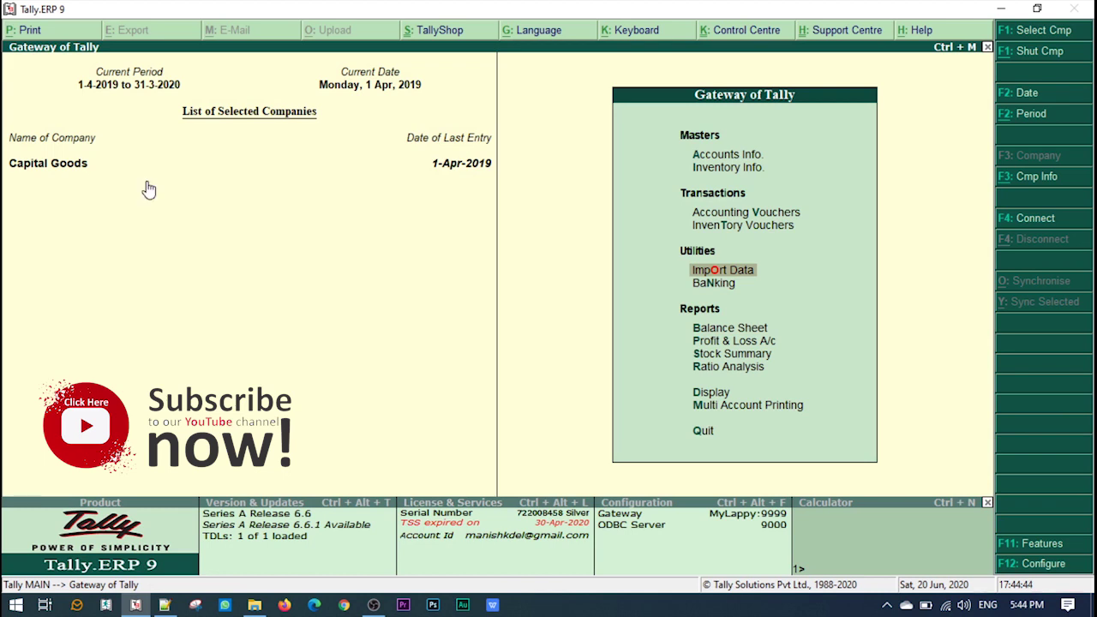
key(d)
key(u)
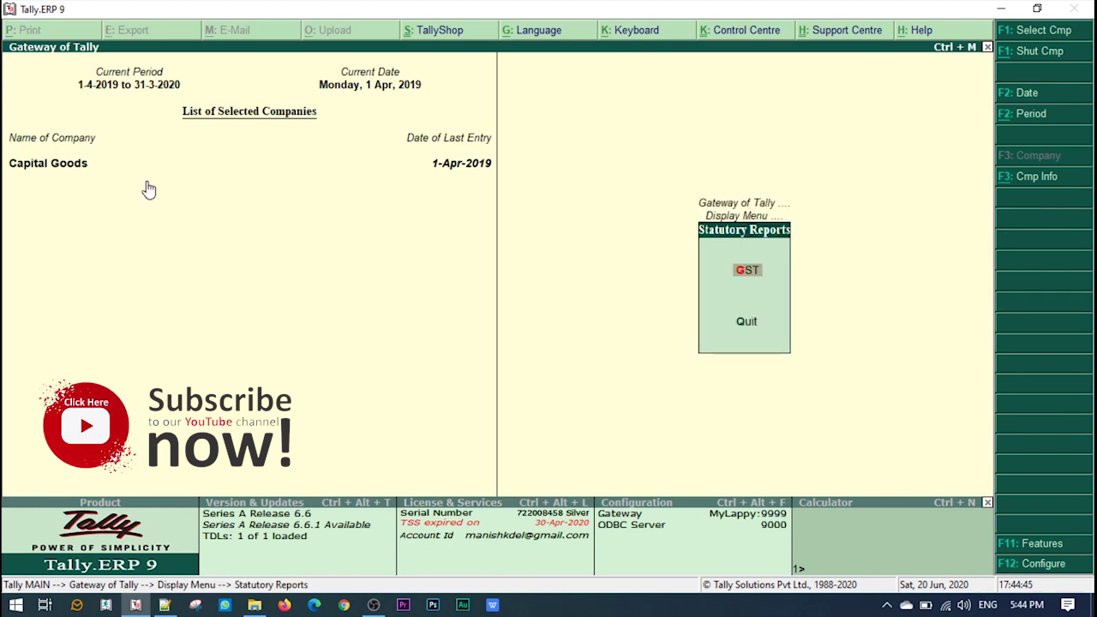
key(g)
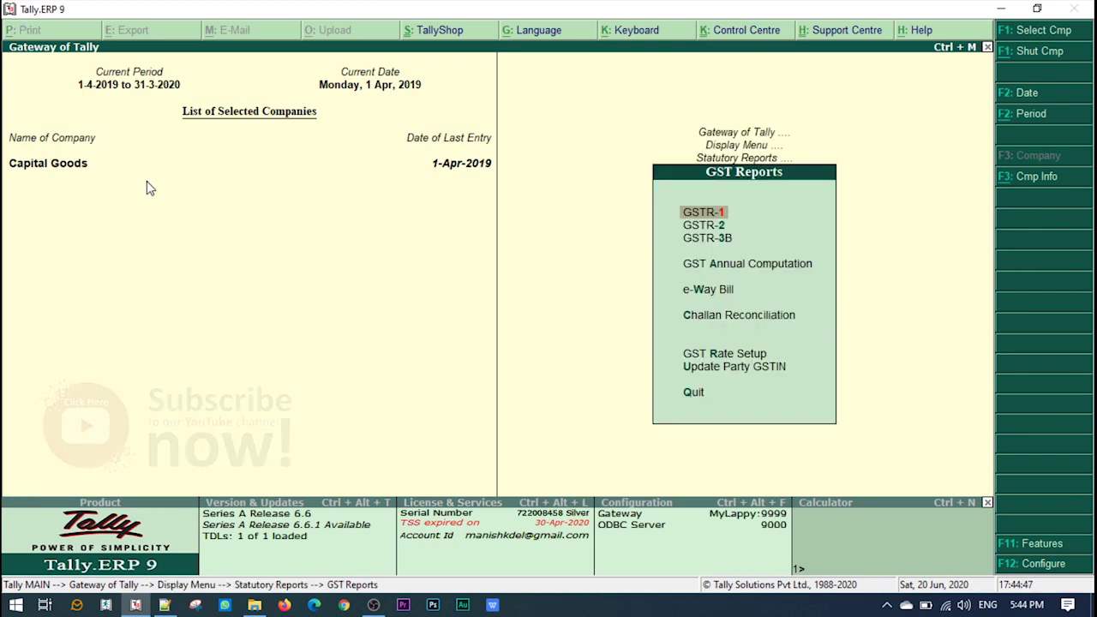
key(Down)
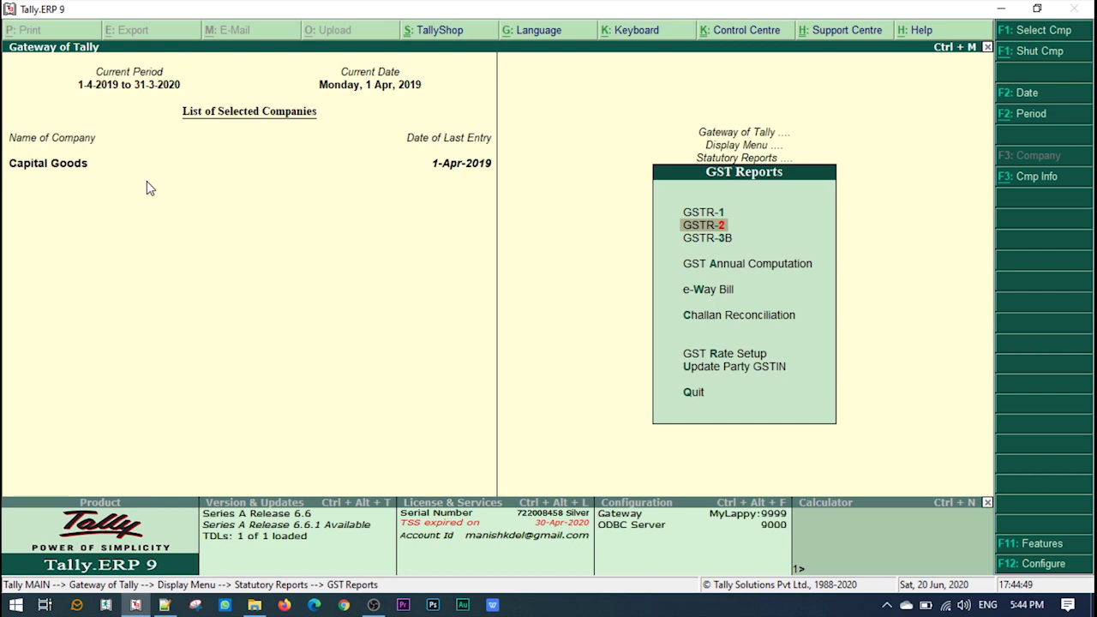
key(Return)
Step: Examine the GSTR-2 returns summary for invoices ready for returns and the B2B Invoices - 3, 4A line for taxable value and tax
key(Down)
key(Down)
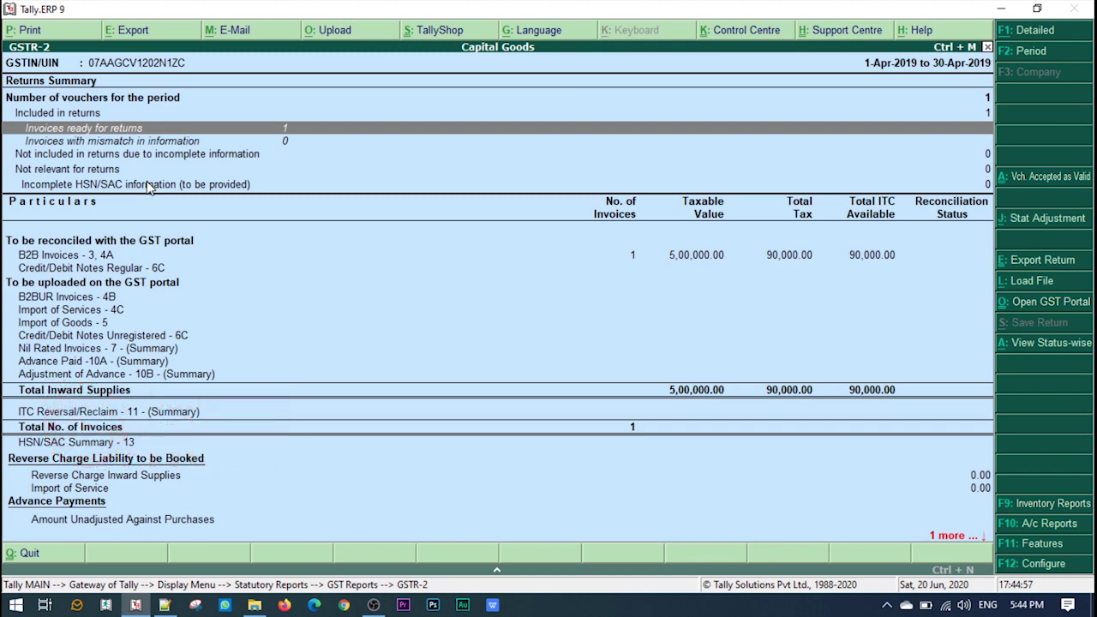
key(Down)
key(Down)
key(Down)
key(Down)
key(Down)
key(Up)
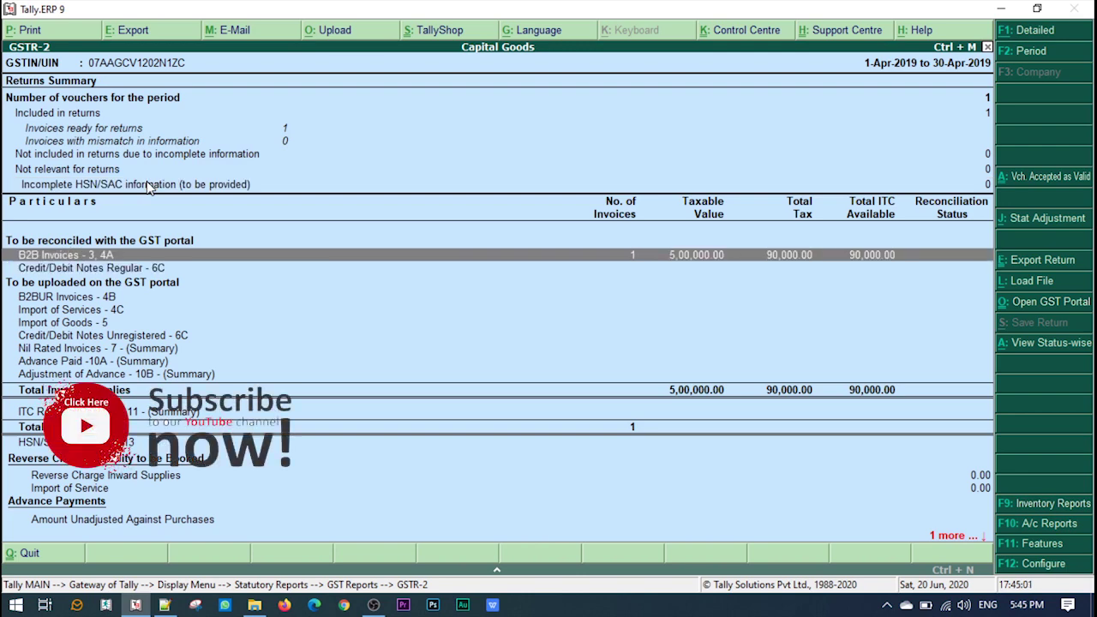